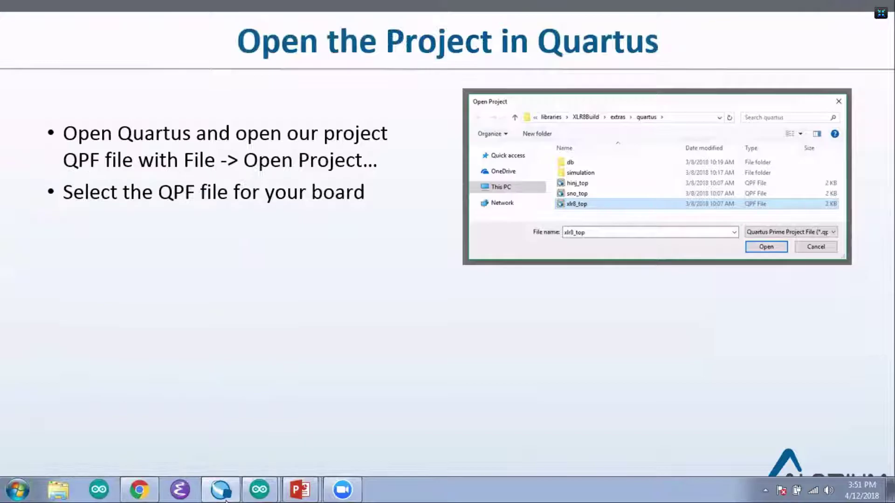
# - Close the sno_top project from the File menu, then bring the File menu up again
pyautogui.click(12, 23)
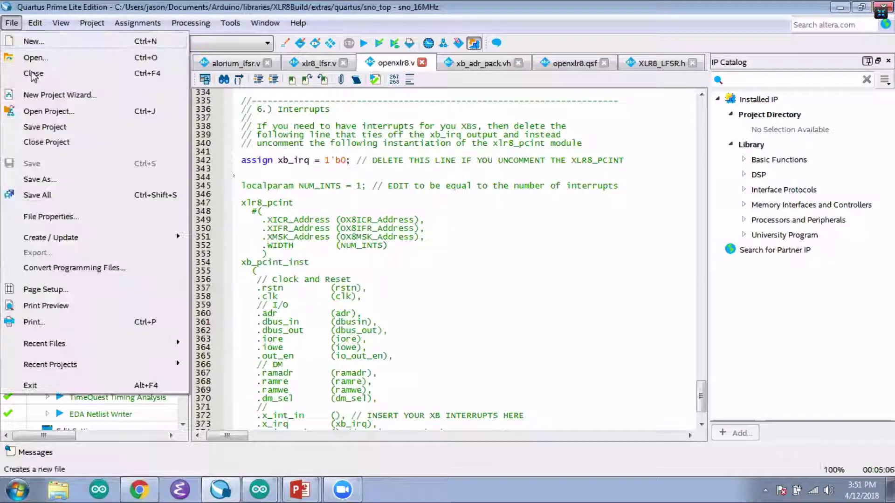
pyautogui.click(54, 142)
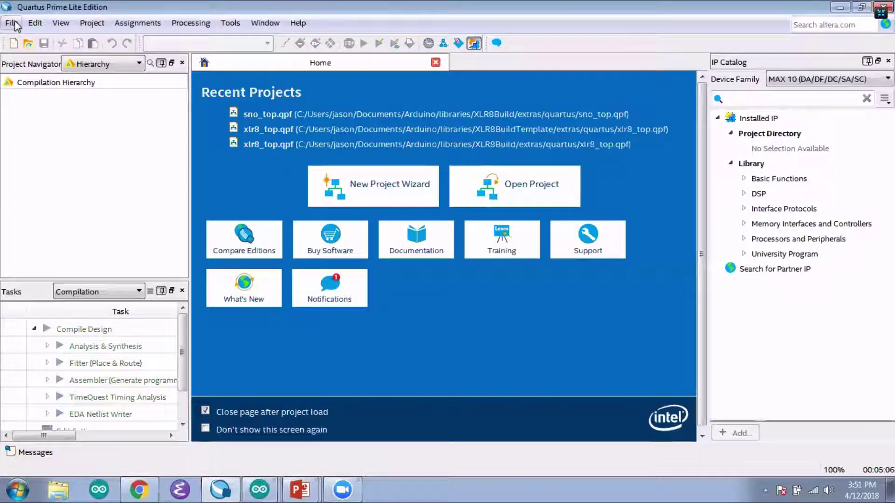
pyautogui.click(13, 23)
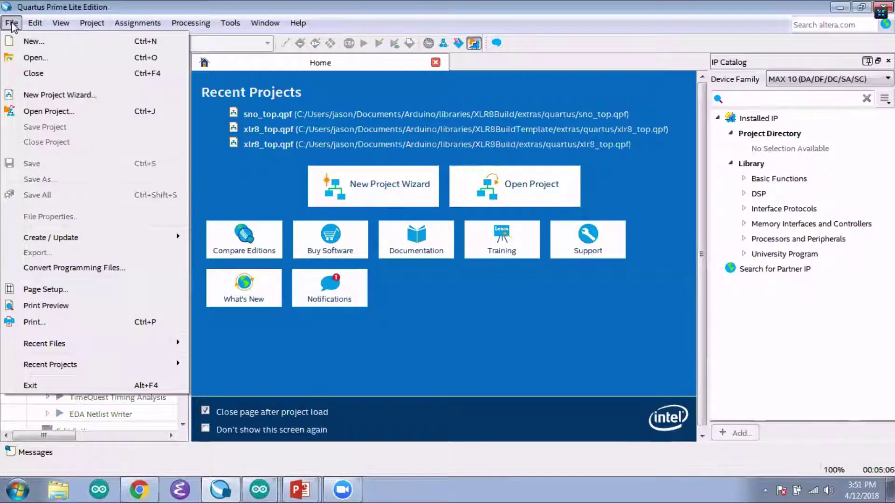
pyautogui.click(13, 23)
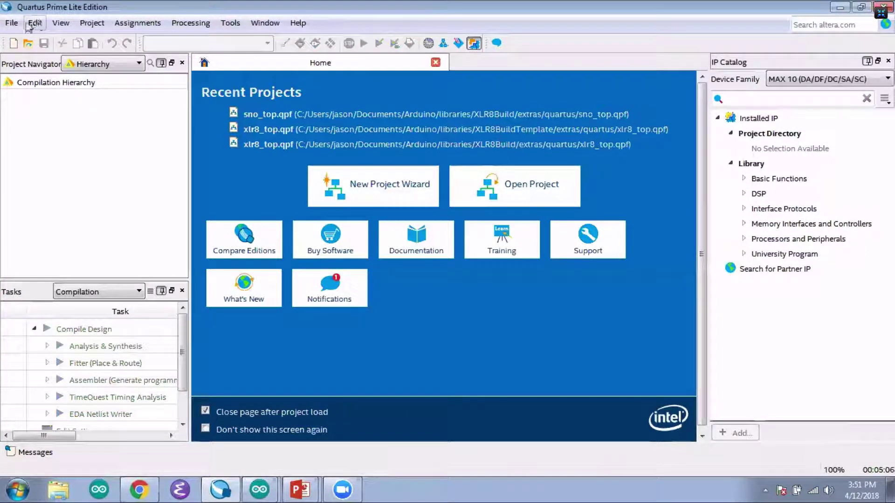
pyautogui.click(12, 24)
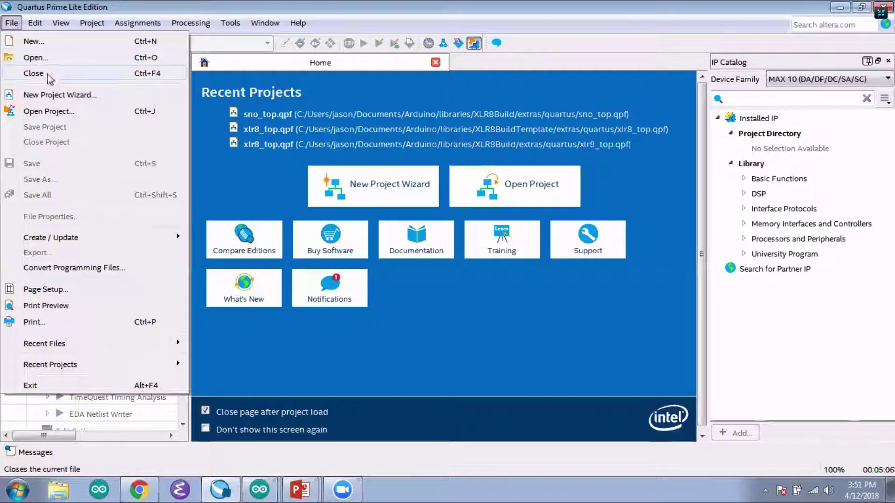
# - Open sno_top.qpf from the XLR8Build quartus folder
pyautogui.click(40, 112)
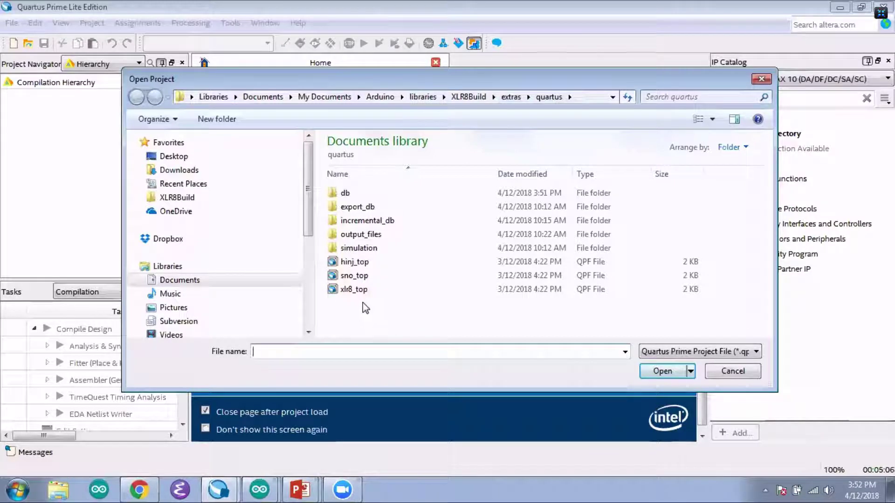
pyautogui.click(371, 278)
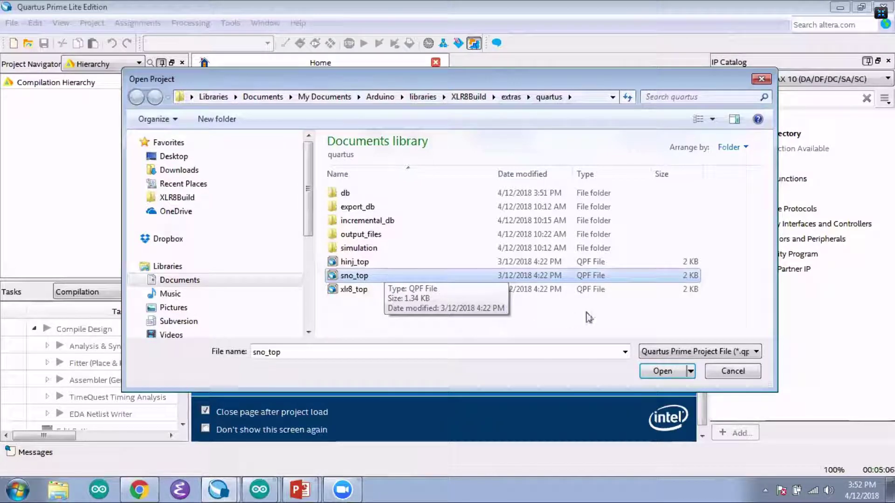
pyautogui.click(661, 371)
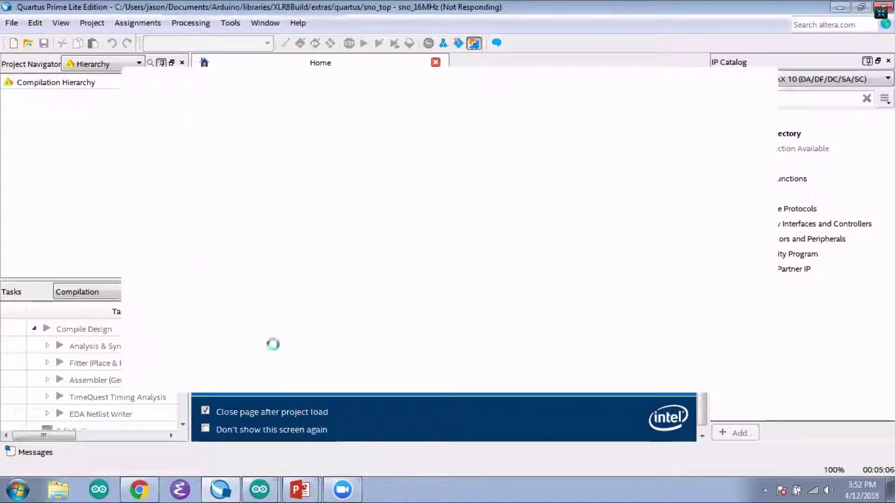
# - Resume the slide show and reveal the bullet about selecting the clock speed
pyautogui.click(300, 489)
pyautogui.click(339, 459)
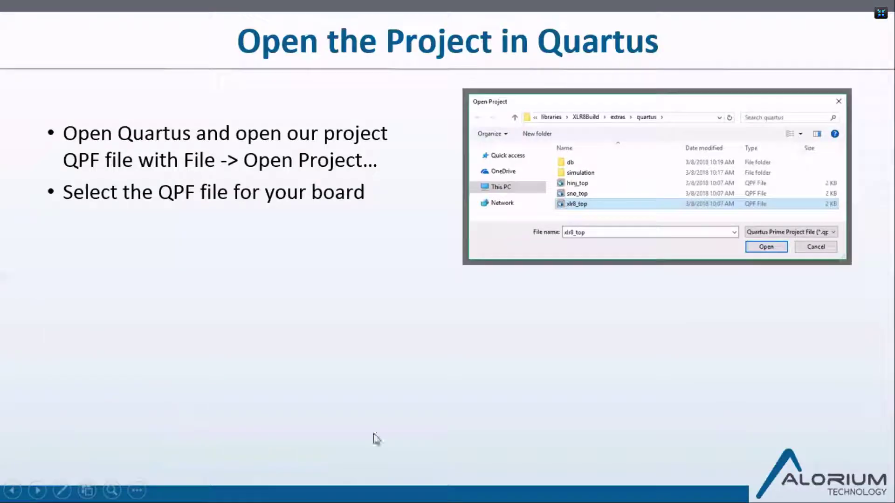
pyautogui.click(330, 310)
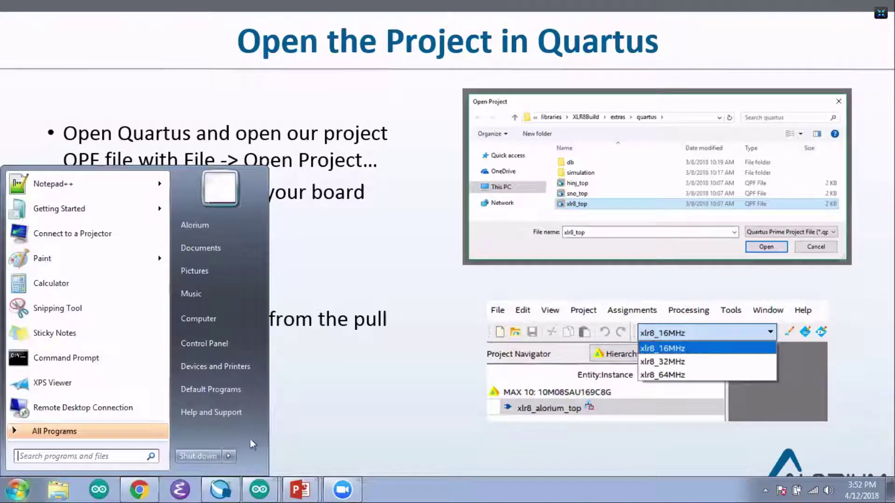
# - Switch to Quartus to view the loaded sno_top project on the MAX 10 device
pyautogui.click(306, 480)
pyautogui.click(299, 460)
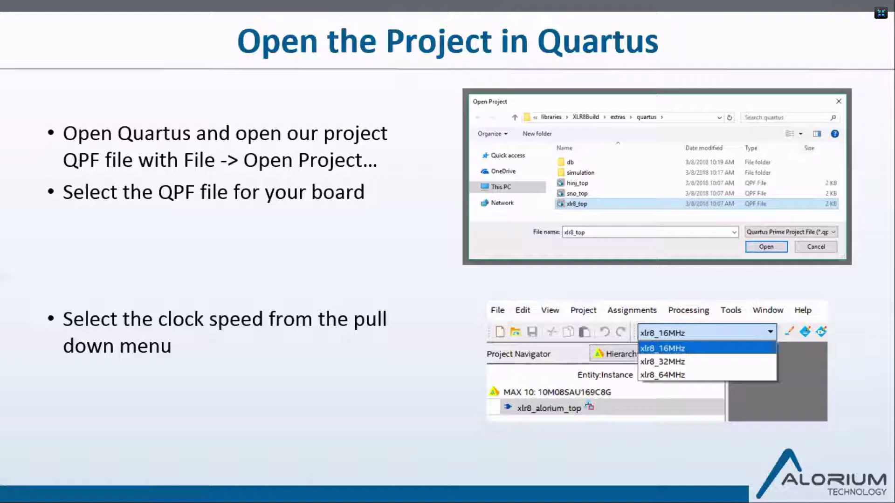
pyautogui.press('super')
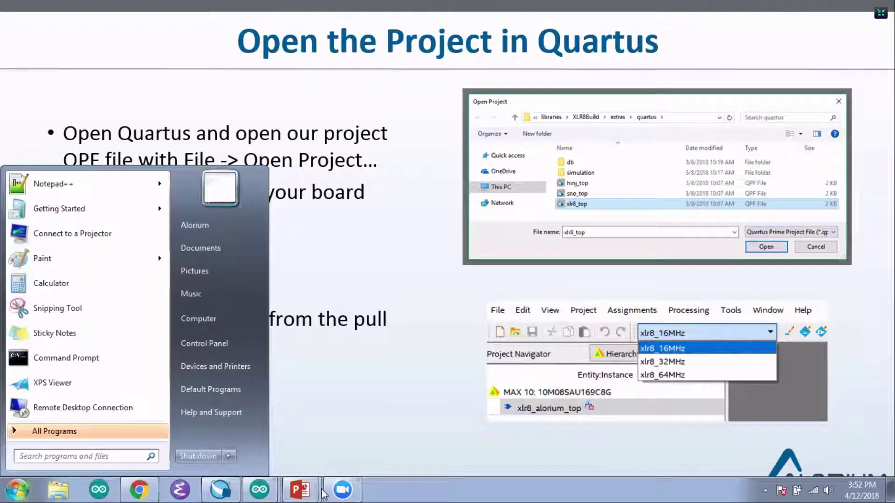
pyautogui.click(221, 489)
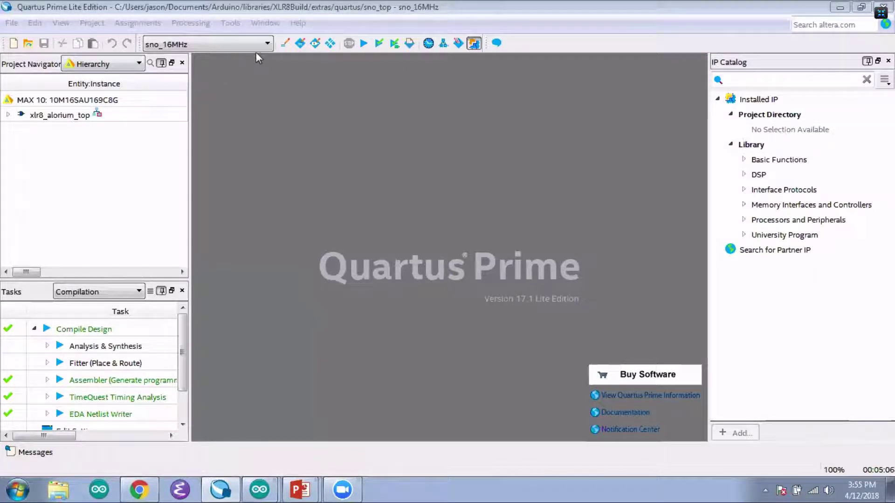
# - Pick sno_16MHz from the toolbar's revision dropdown
pyautogui.click(267, 45)
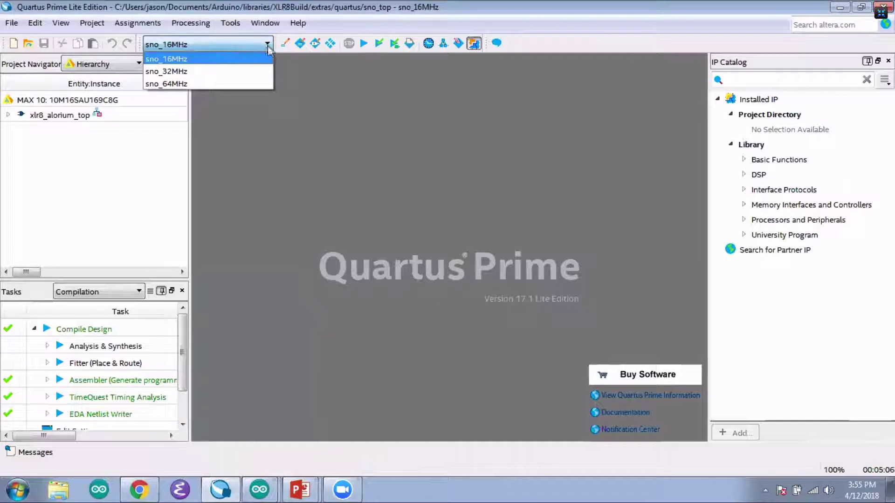
pyautogui.click(195, 60)
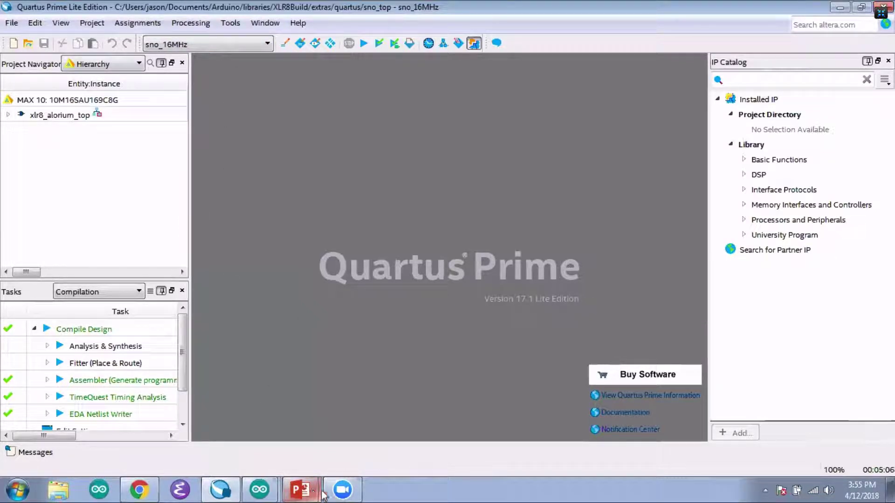
# - Advance the slides to 'Compile the Project in Quartus' and briefly check Quartus
pyautogui.moveTo(322, 495)
pyautogui.click(349, 459)
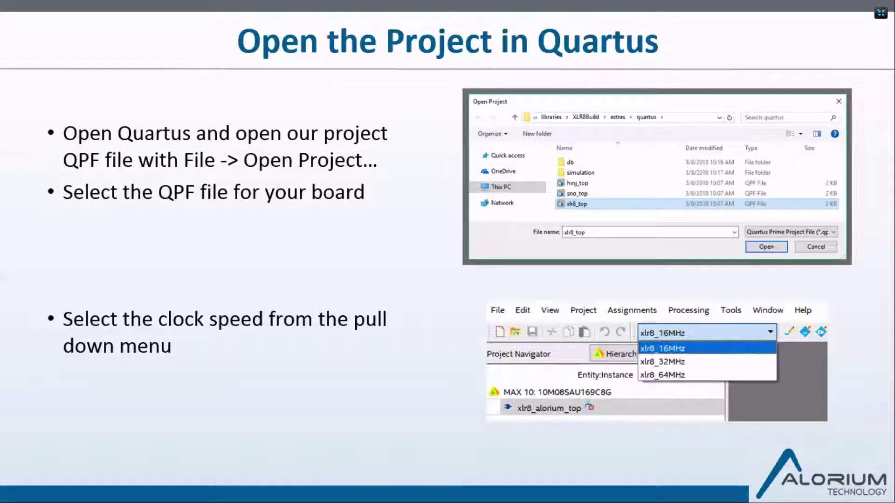
pyautogui.press('Right')
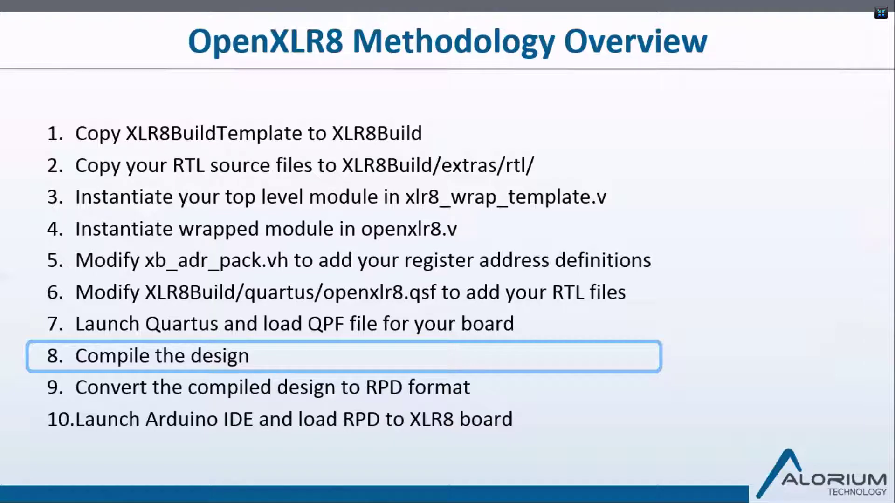
pyautogui.press('Right')
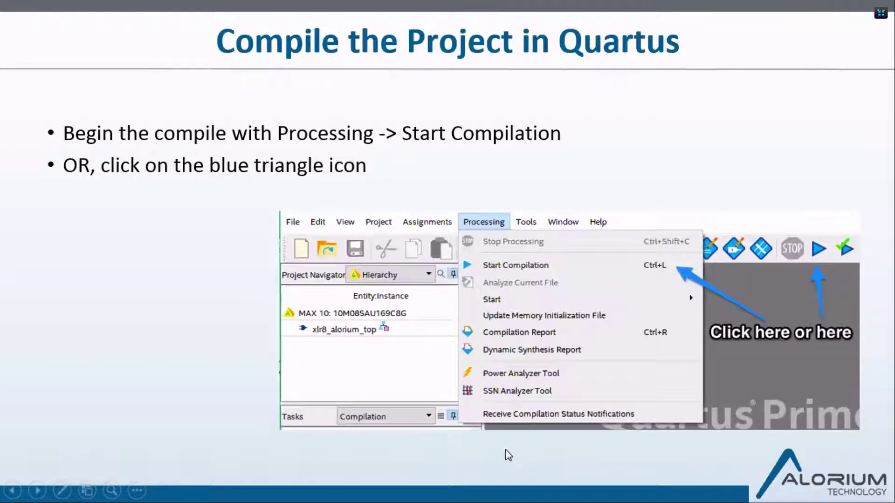
pyautogui.press('super')
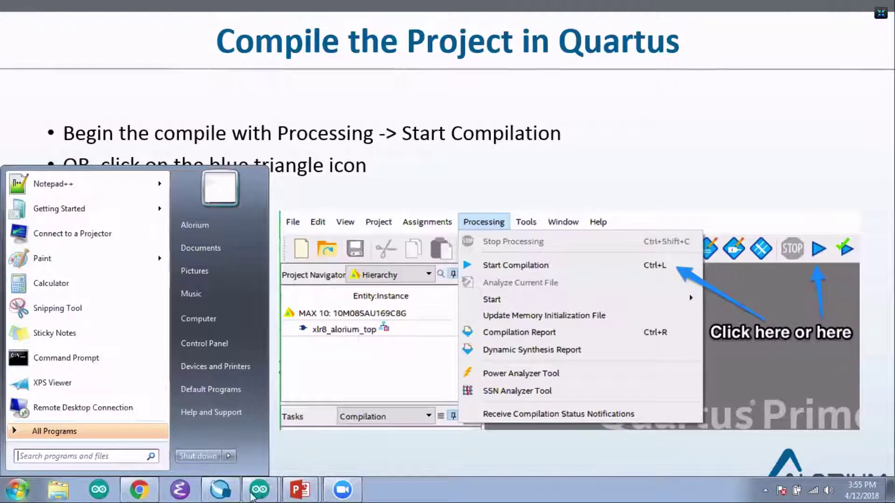
pyautogui.click(227, 497)
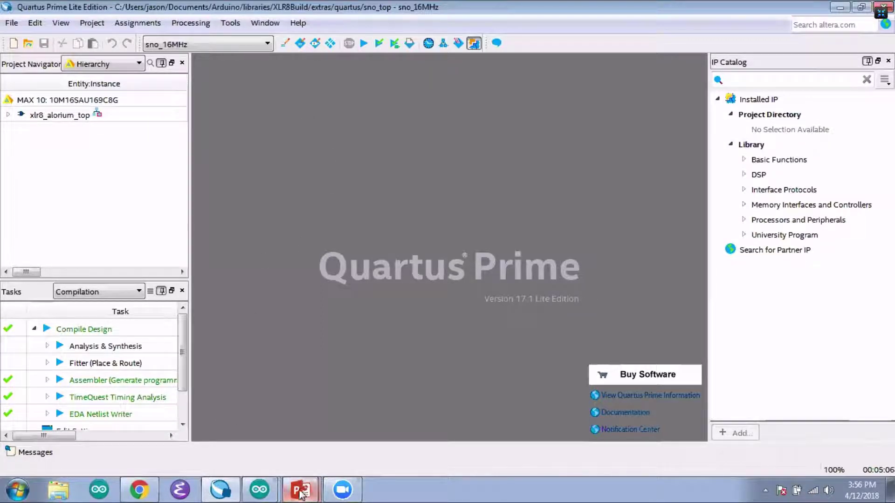
# - Return to the methodology overview with step 9, converting to RPD, highlighted
pyautogui.moveTo(300, 490)
pyautogui.click(308, 458)
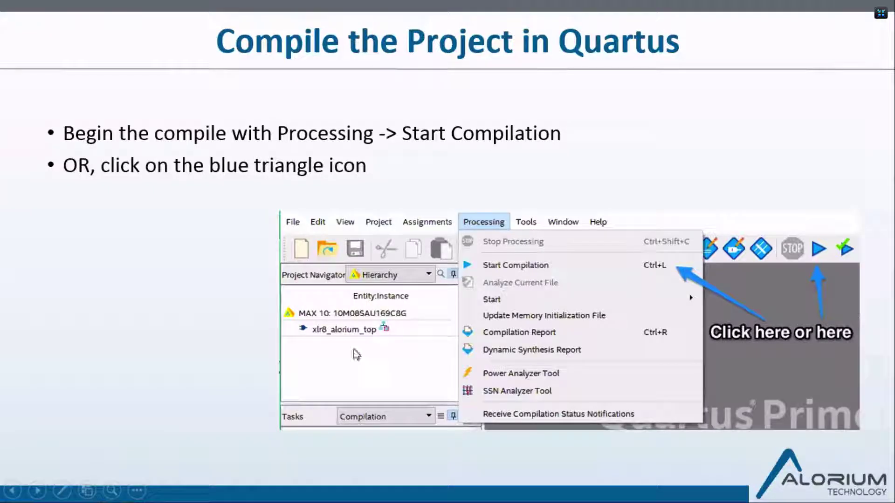
pyautogui.click(180, 303)
pyautogui.click(561, 351)
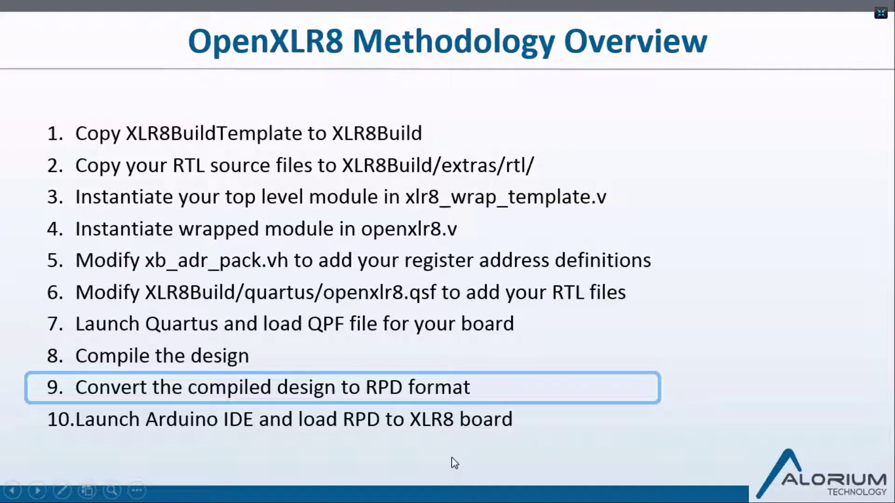
# - Show the Convert to RPD slide's conversion-setup bullet, then end the show and switch to Quartus
pyautogui.click(473, 445)
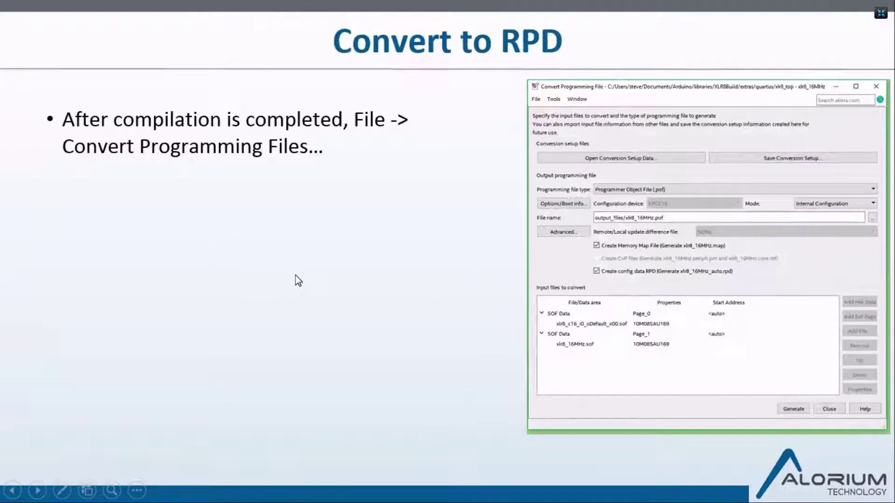
pyautogui.press('Right')
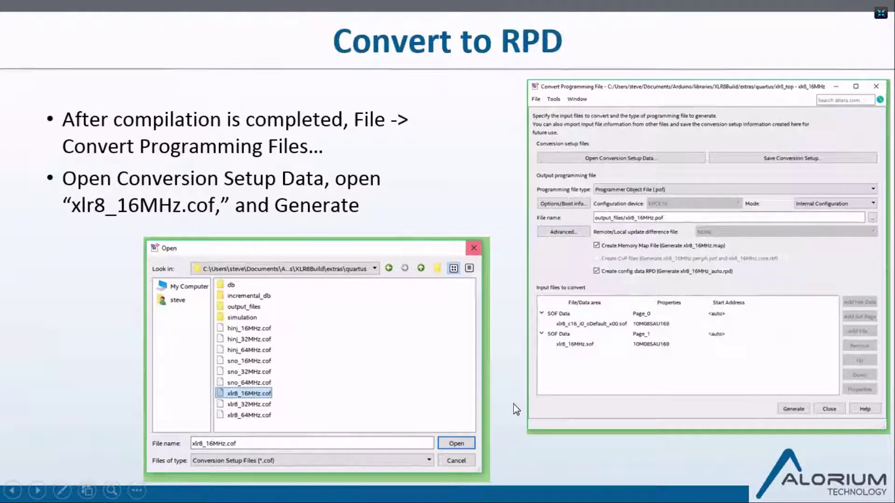
pyautogui.press('Escape')
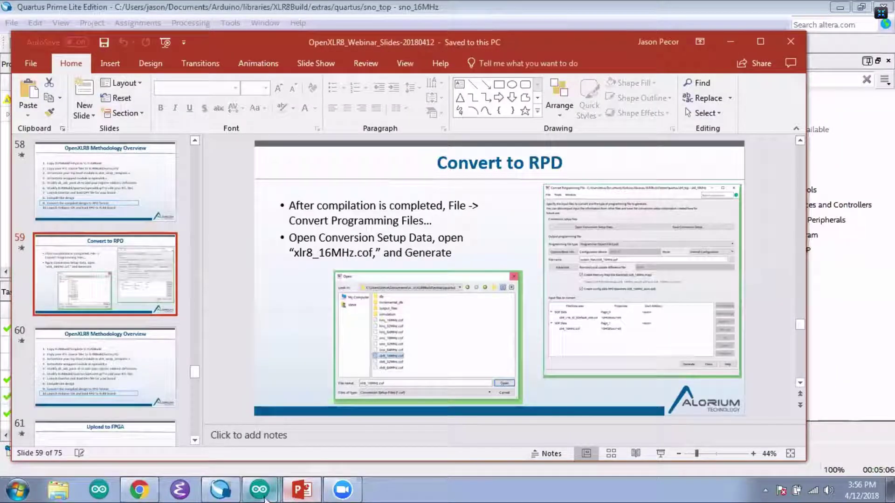
pyautogui.click(220, 489)
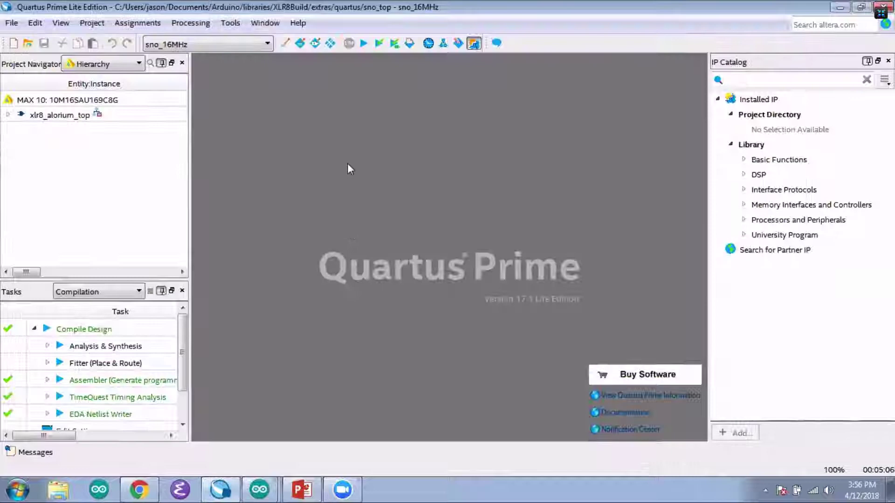
# - Load sno_16MHz.cof into Convert Programming Files, targeting output_files/sno_16MHz.pof with auto RPD
pyautogui.click(12, 24)
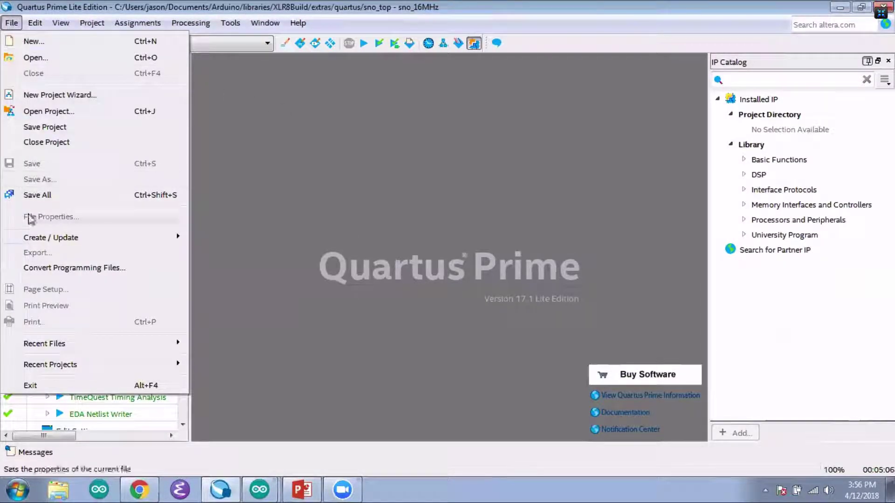
pyautogui.click(129, 269)
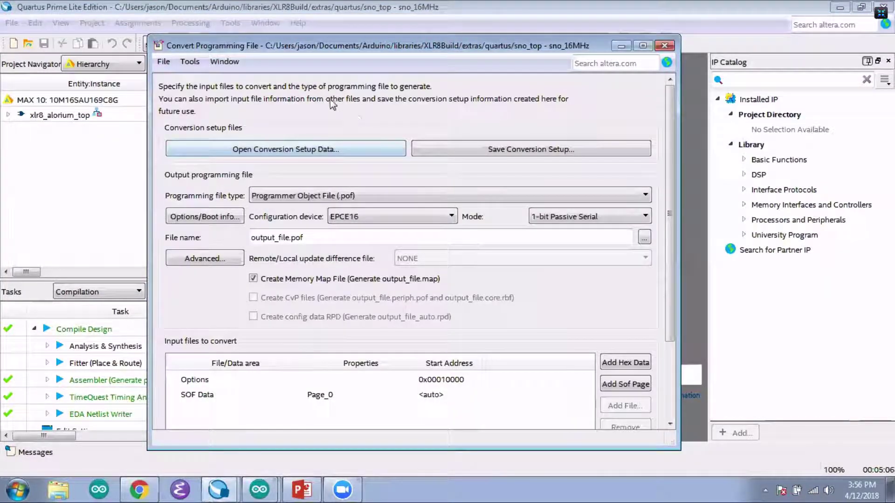
pyautogui.click(226, 156)
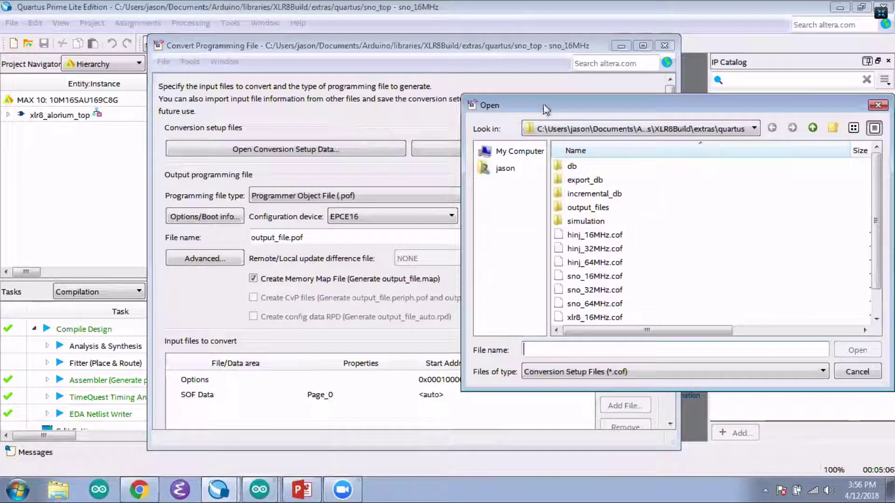
pyautogui.moveTo(541, 107); pyautogui.dragTo(263, 77)
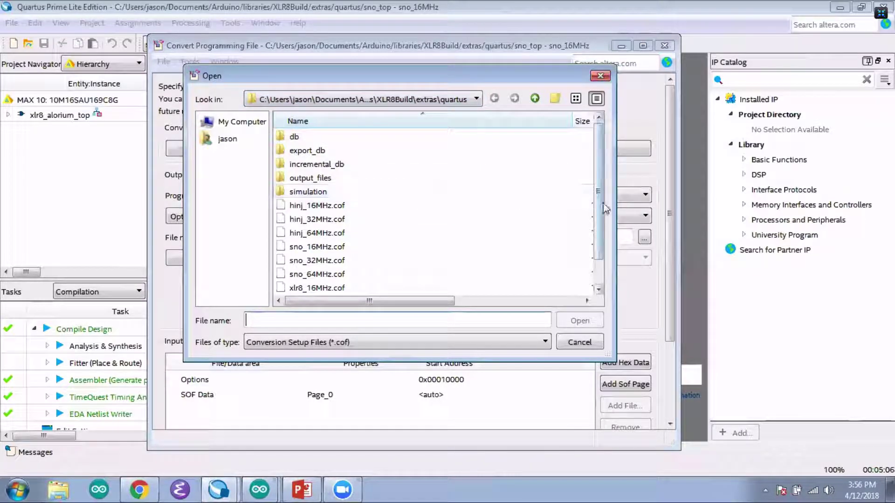
pyautogui.moveTo(598, 201); pyautogui.dragTo(595, 256)
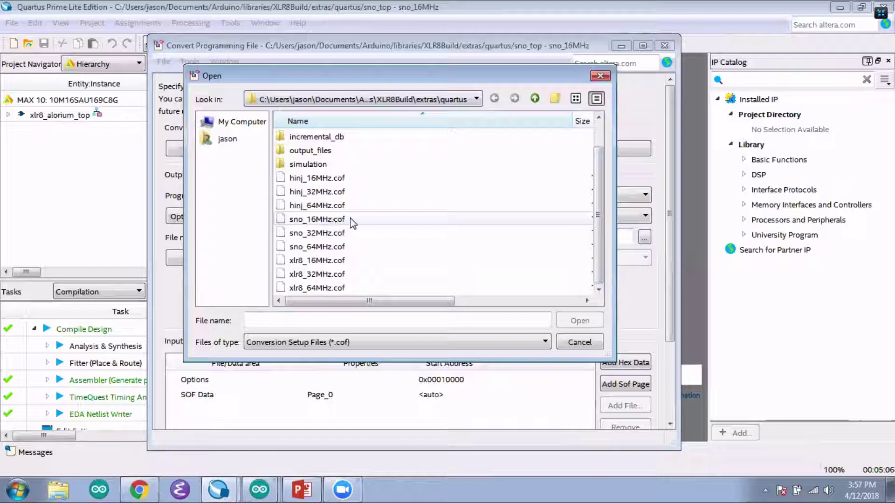
pyautogui.doubleClick(333, 219)
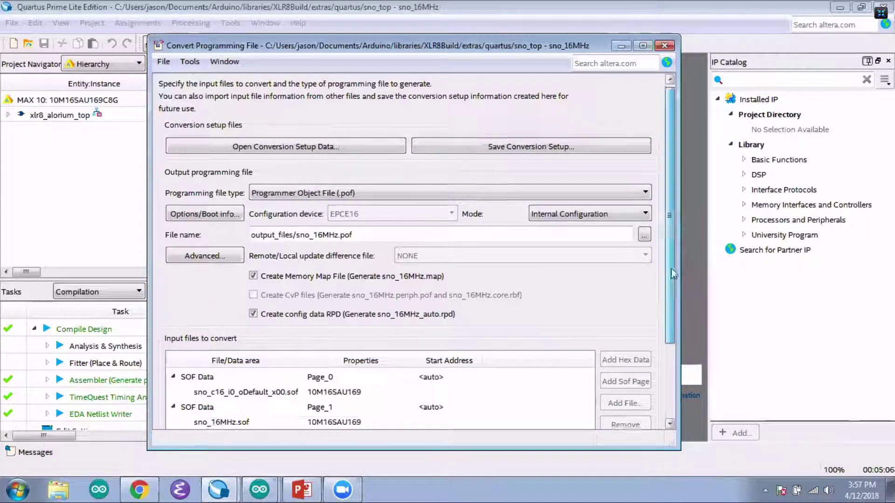
pyautogui.scroll(-5, 675, 270)
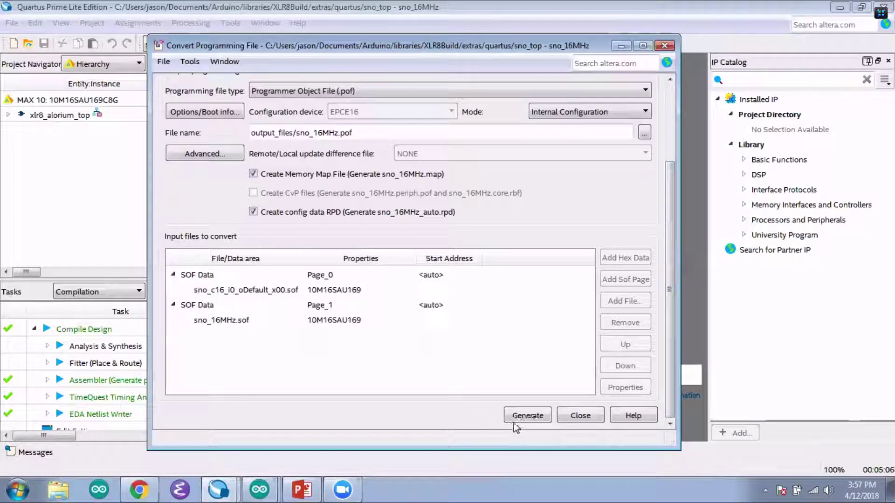
# - Generate sno_16MHz.pof and sno_16MHz_auto.rpd, confirming both overwrites, then close the window
pyautogui.click(528, 415)
pyautogui.click(534, 264)
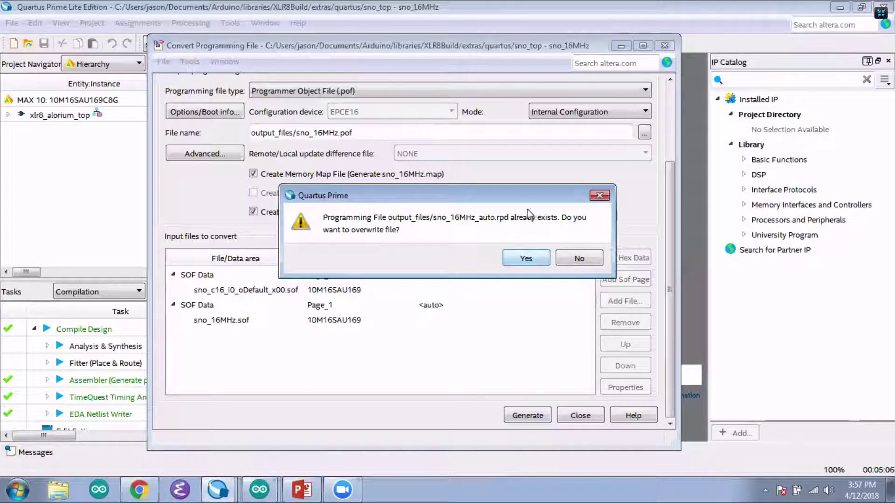
pyautogui.click(527, 262)
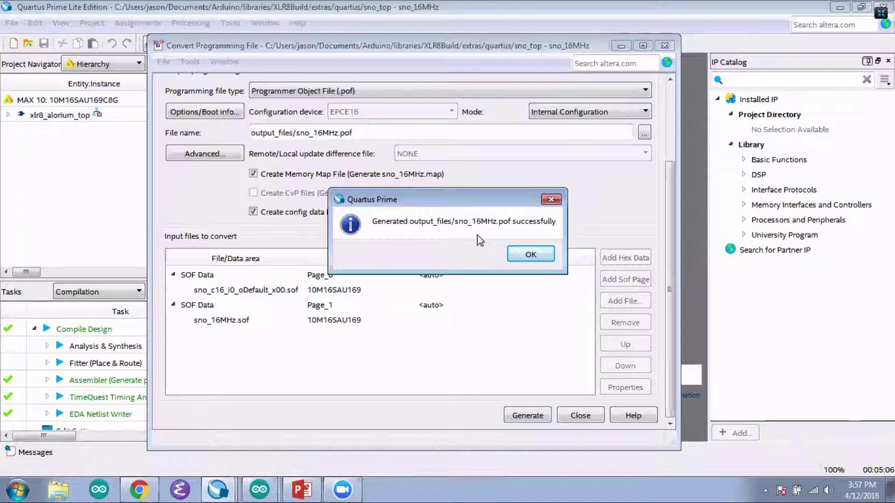
pyautogui.click(532, 255)
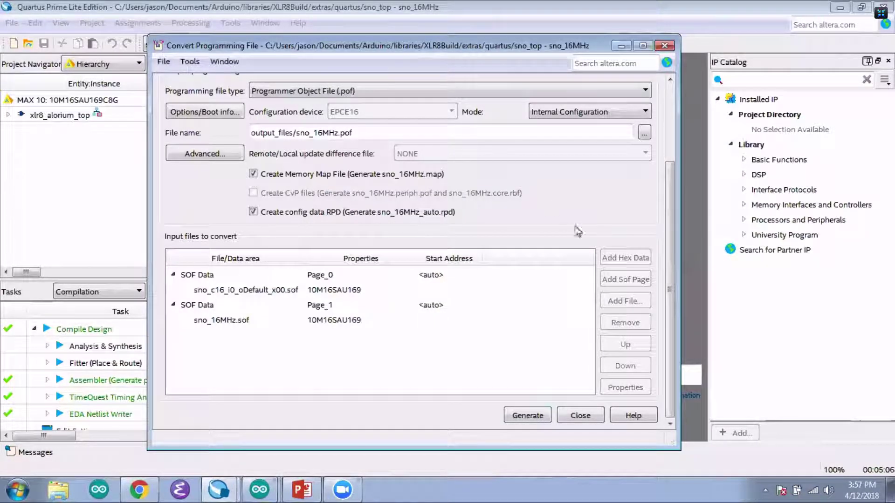
pyautogui.click(579, 416)
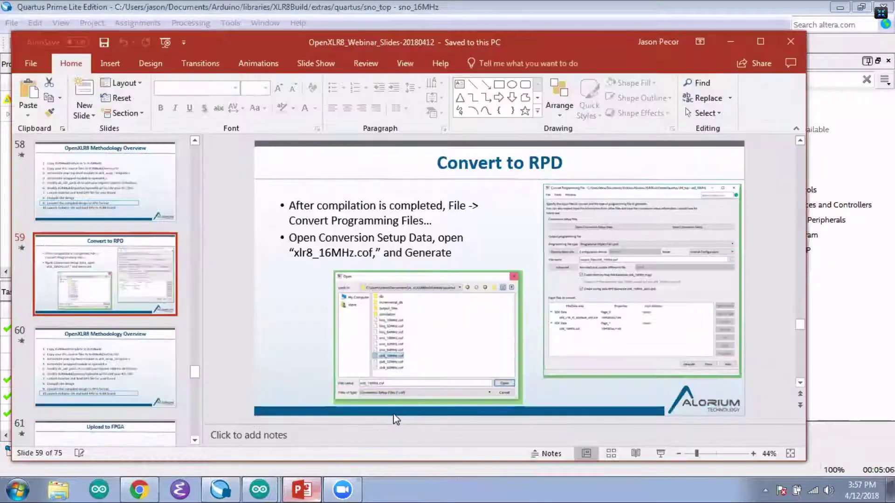
# - Present the Convert to RPD slide, then the overview with step 10, loading the RPD, highlighted
pyautogui.click(661, 453)
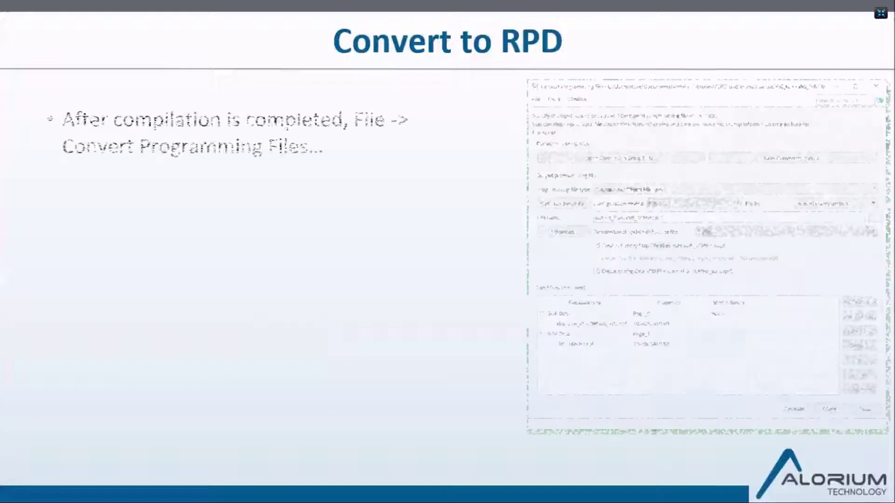
pyautogui.click(403, 293)
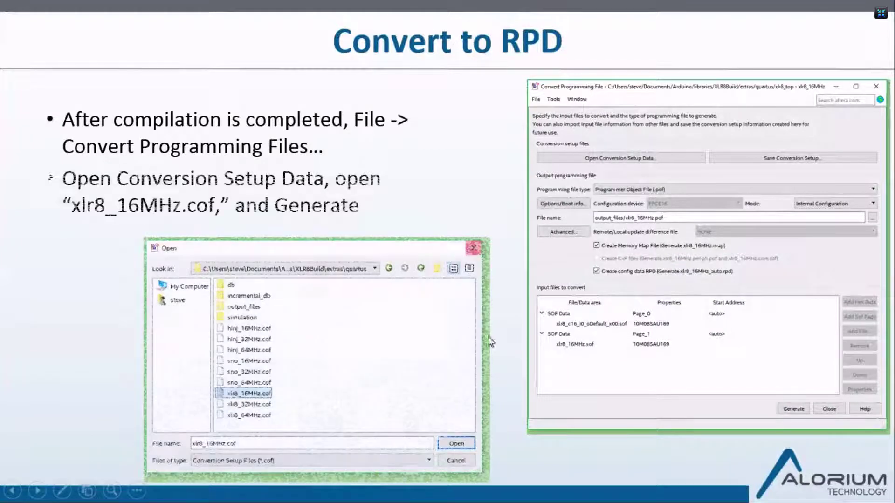
pyautogui.click(403, 292)
pyautogui.click(604, 259)
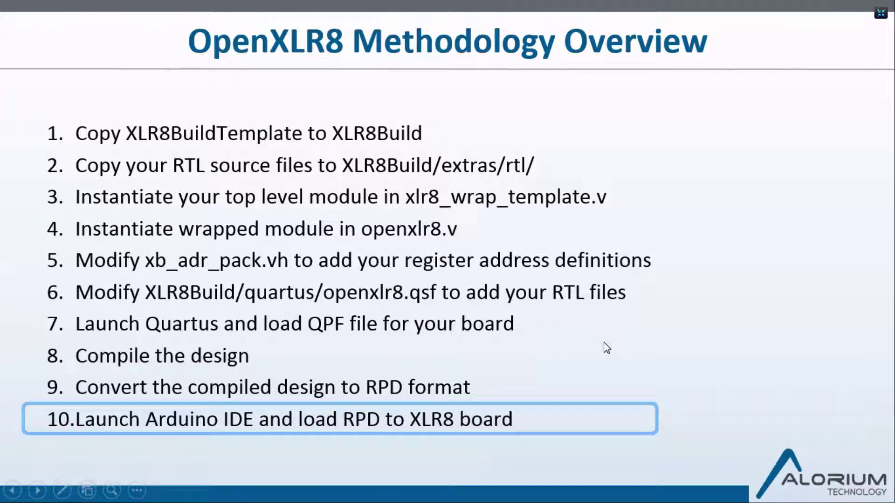
# - Play the Upload to FPGA build animation and advance to the Burn the FPGA Image slide
pyautogui.click(677, 343)
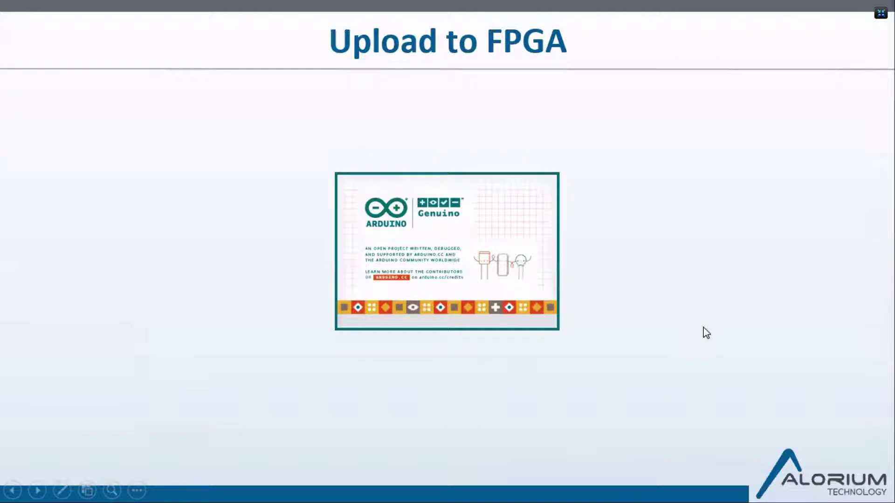
pyautogui.click(721, 288)
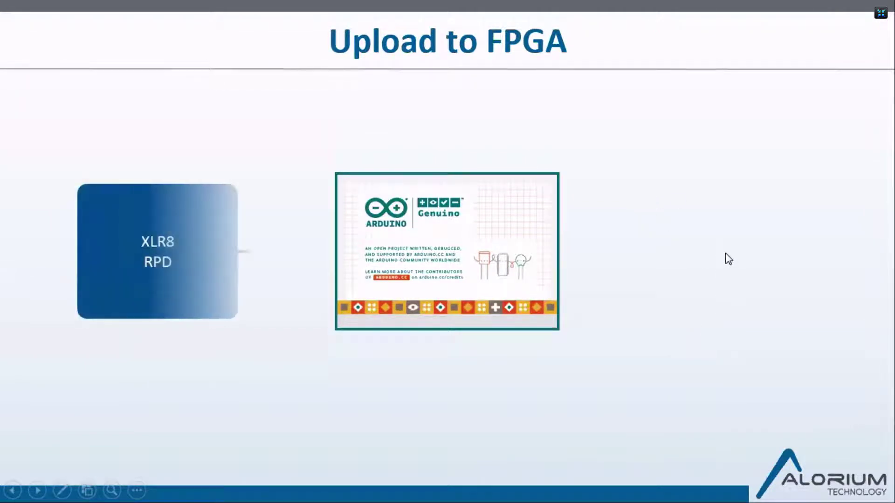
pyautogui.click(636, 434)
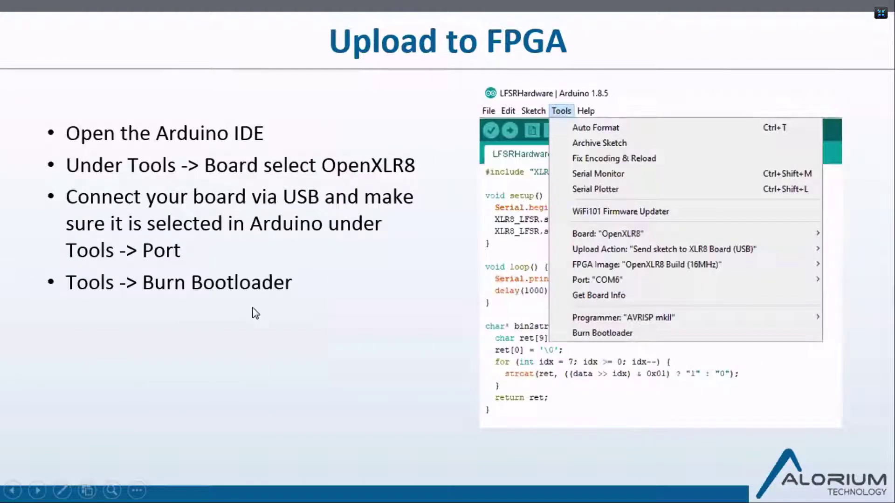
pyautogui.click(116, 136)
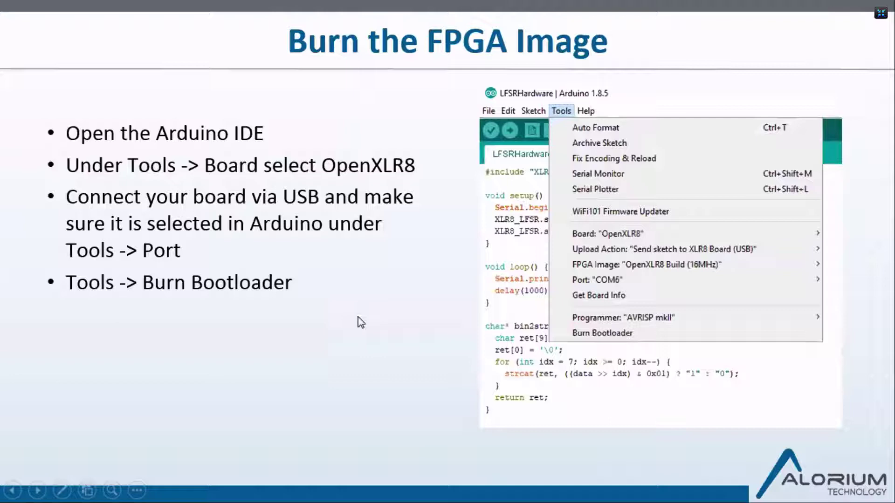
pyautogui.press('super')
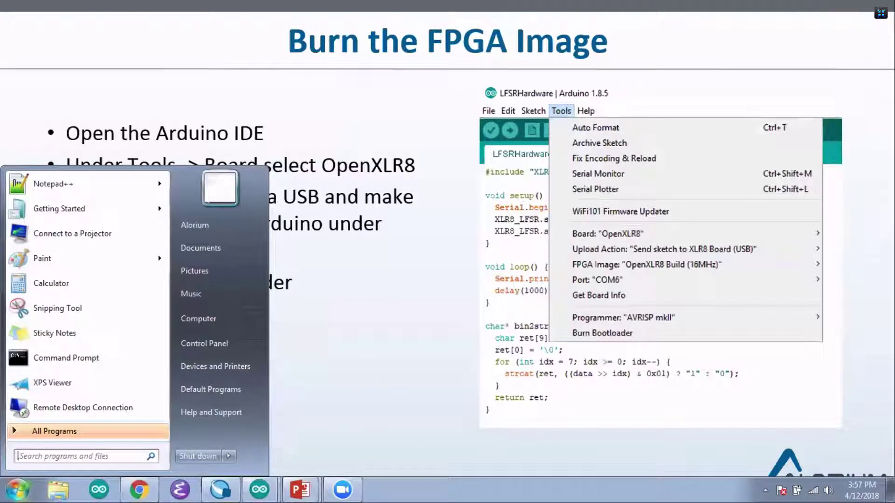
# - Bring the LFSRSoftware Arduino IDE window to the front and reposition it
pyautogui.click(266, 492)
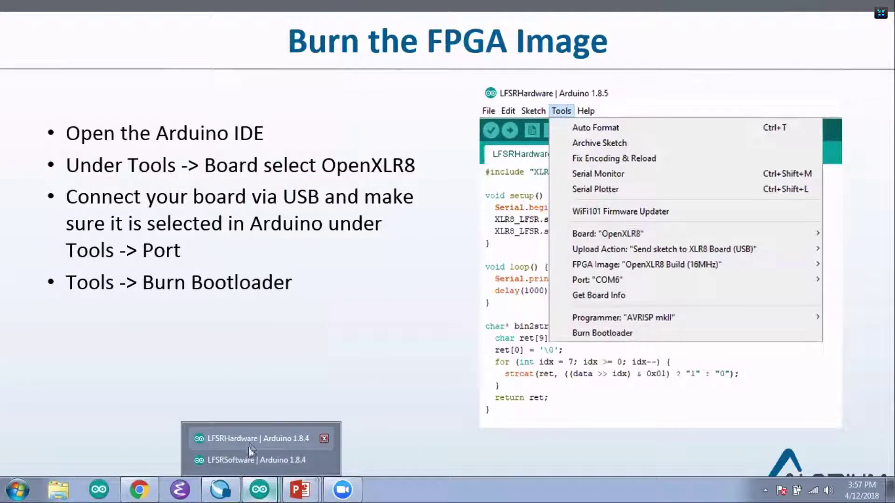
pyautogui.click(248, 459)
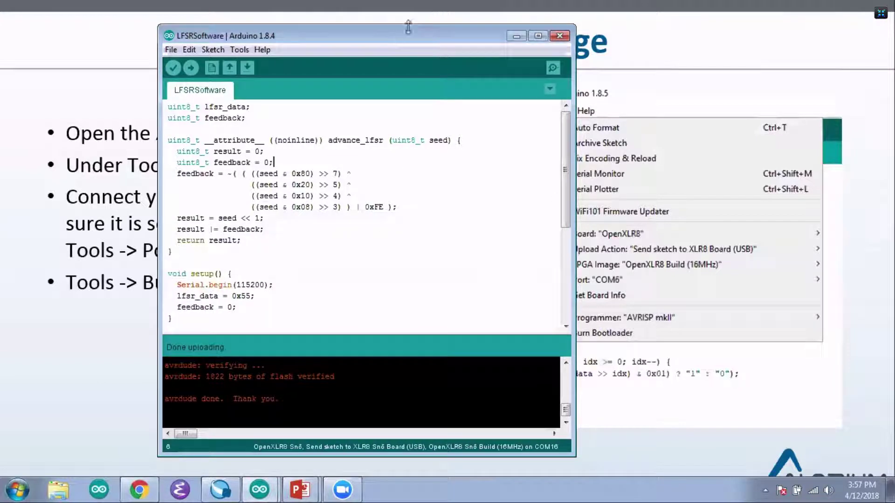
pyautogui.moveTo(392, 40); pyautogui.dragTo(362, 33)
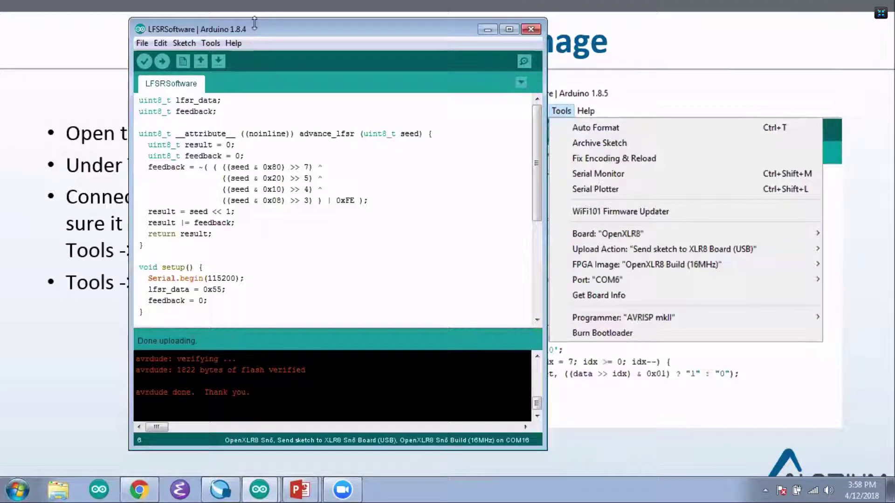
pyautogui.moveTo(222, 27); pyautogui.dragTo(214, 24)
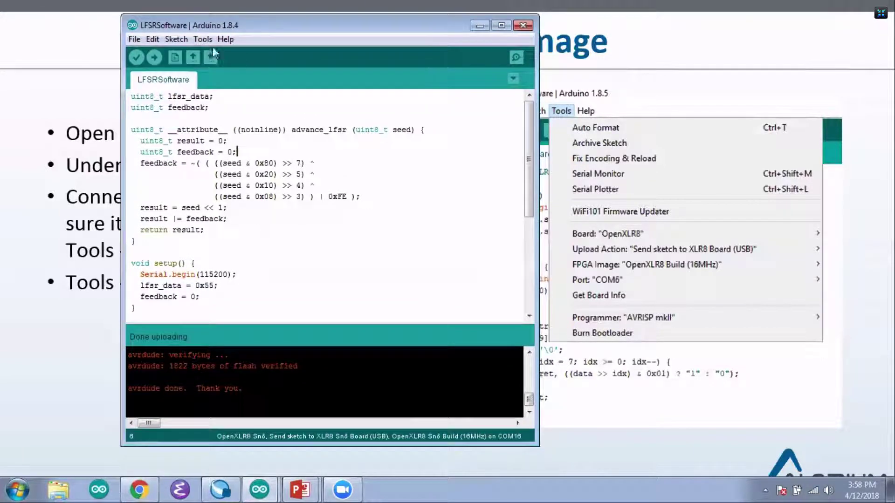
# - Select OpenXLR8 Snō from the Alorium XLR8 Boards under Tools > Board
pyautogui.click(204, 40)
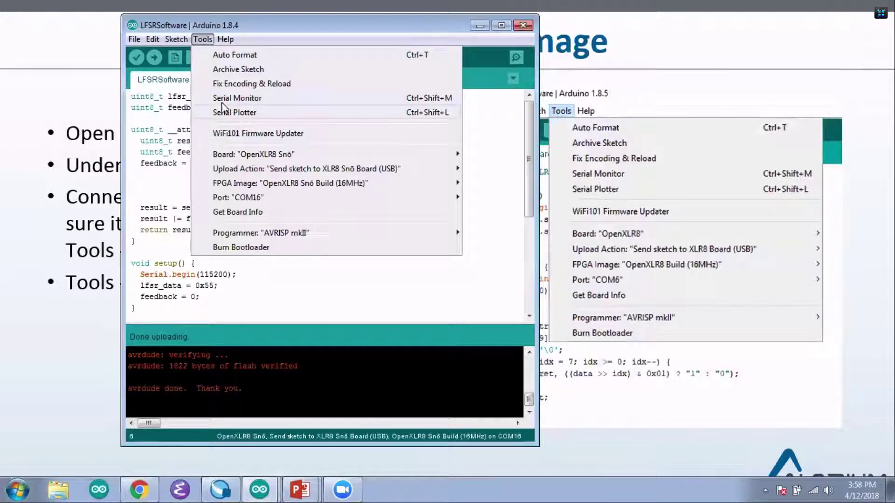
pyautogui.moveTo(238, 158)
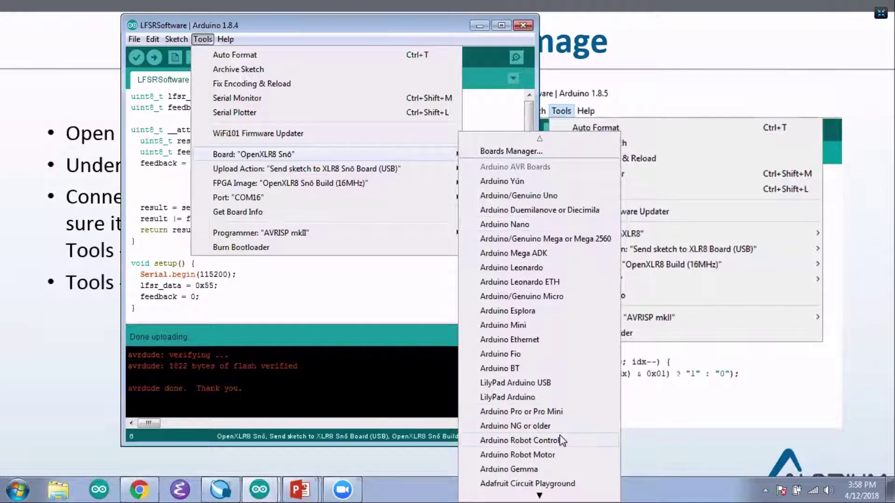
pyautogui.moveTo(539, 496)
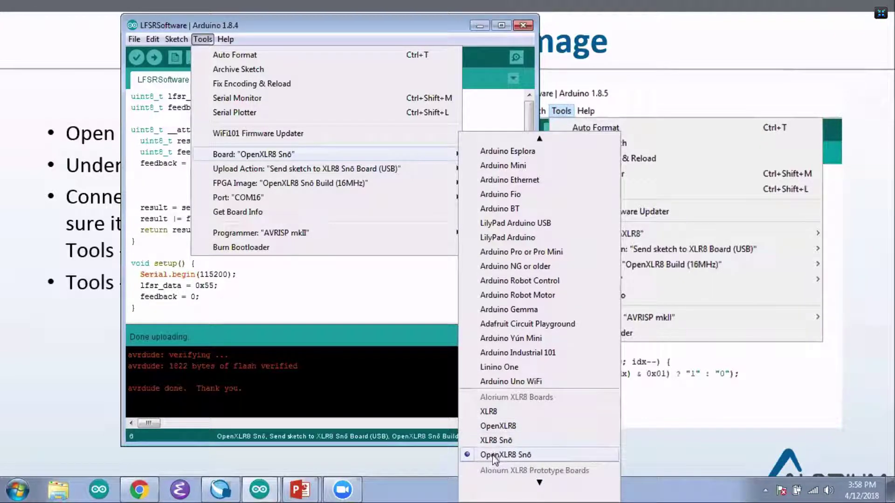
pyautogui.click(549, 459)
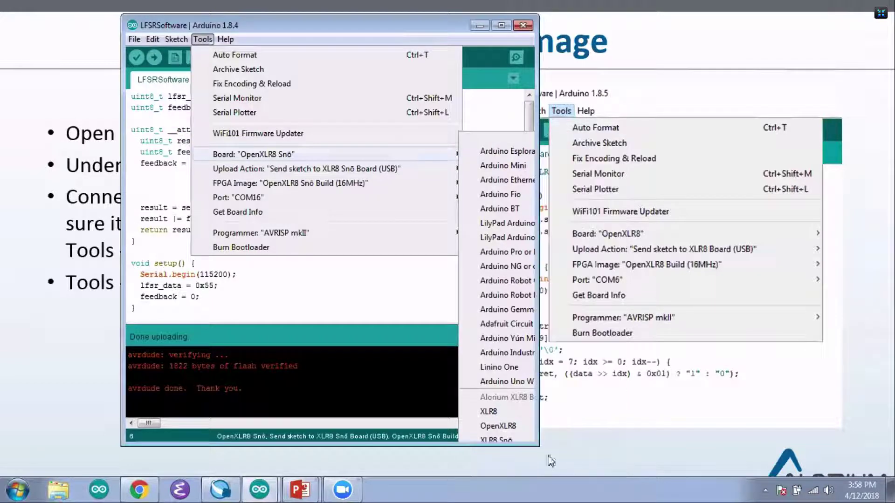
# - Confirm the Tools menu shows port COM16 and the OpenXLR8 Snō upload action, FPGA image and programmer
pyautogui.press('Escape')
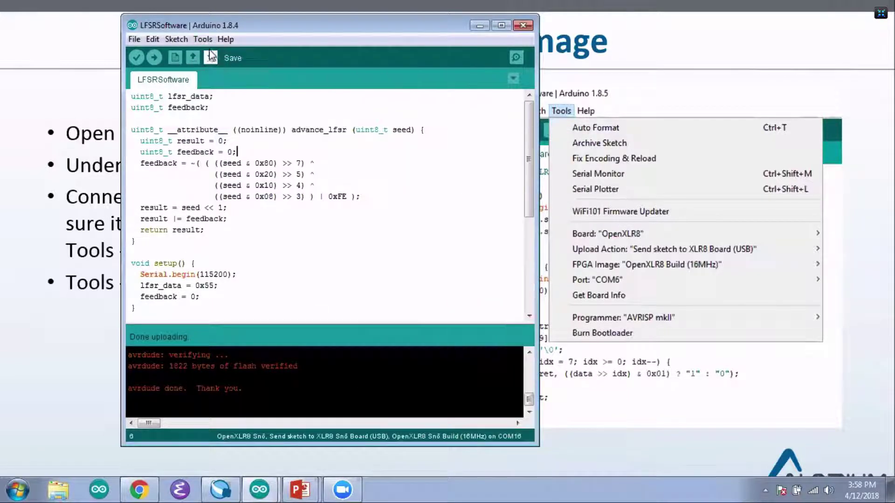
pyautogui.click(203, 39)
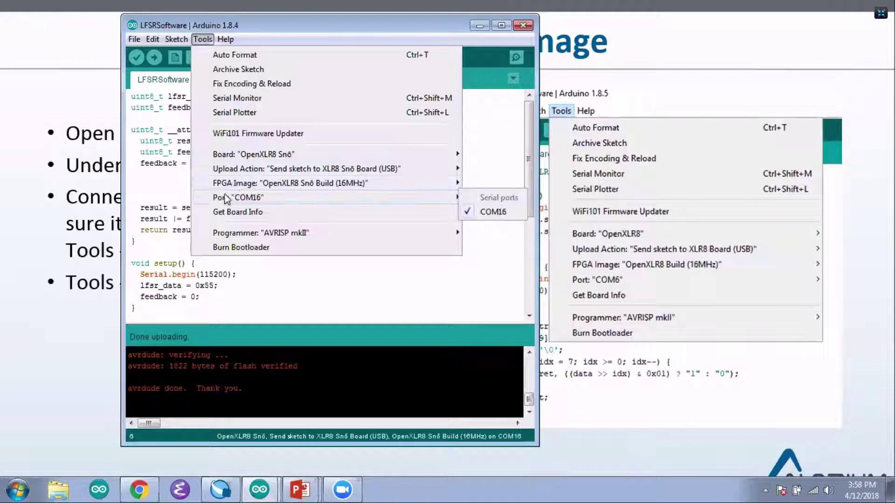
pyautogui.moveTo(390, 200)
pyautogui.moveTo(326, 189)
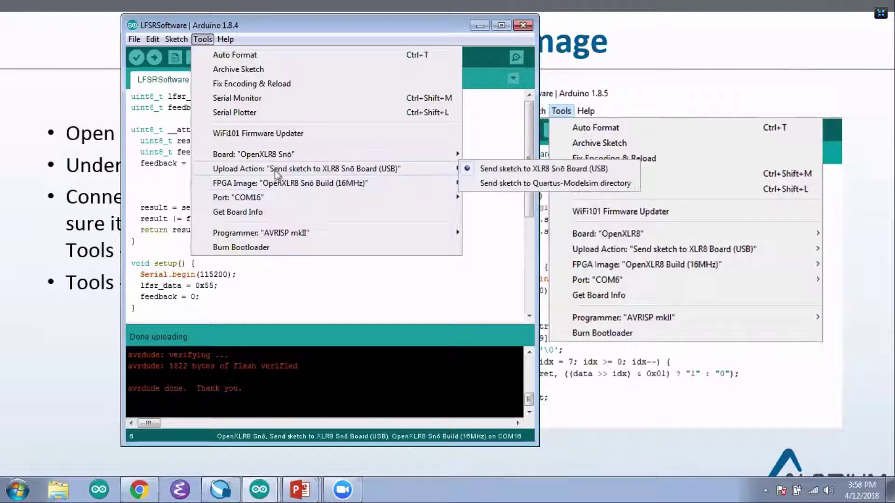
pyautogui.moveTo(246, 238)
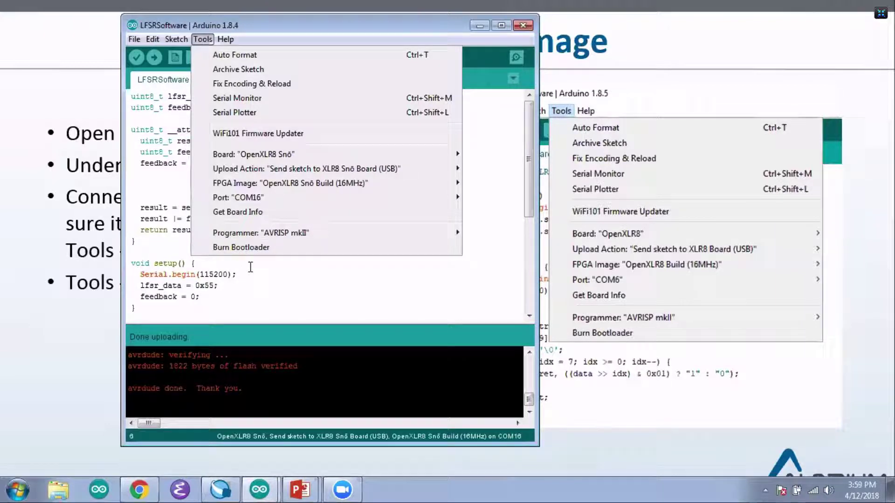
pyautogui.keyDown('shift'); pyautogui.click(250, 267); pyautogui.keyUp('shift')
pyautogui.click(260, 248)
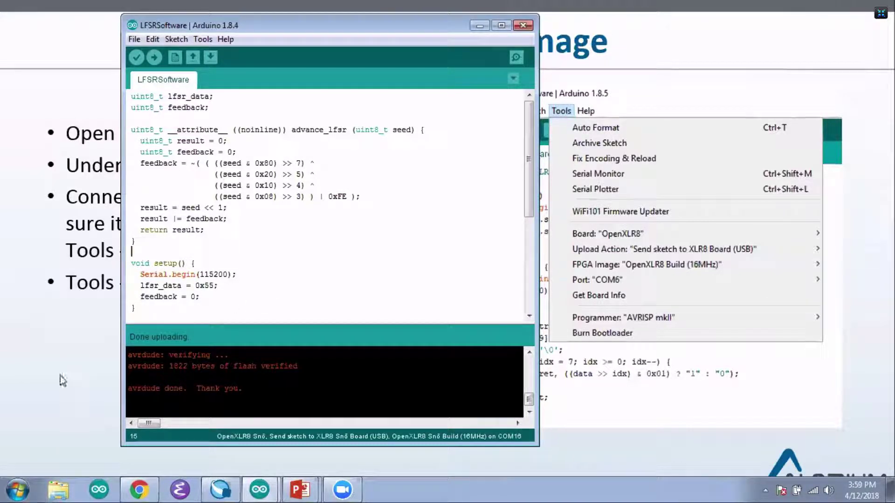
# - Return to the slideshow and move on to the Arduino Hardware LFSR Sketch slide
pyautogui.click(66, 350)
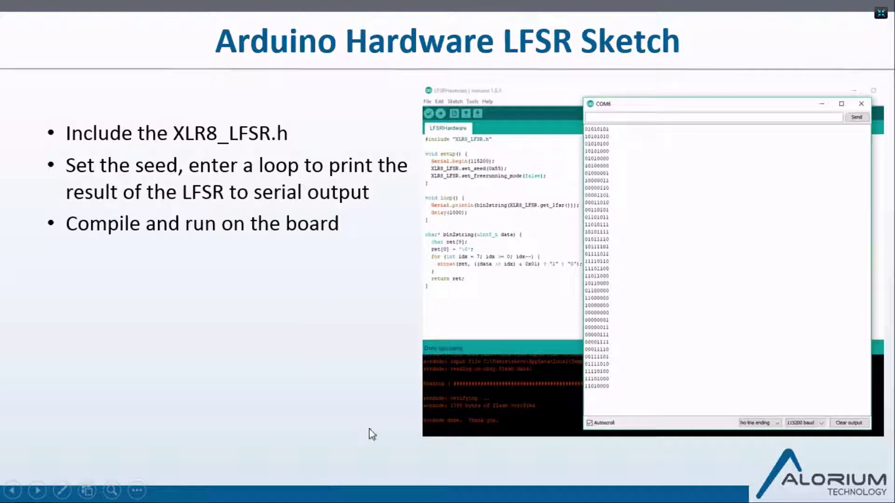
# - Bring the LFSRHardware sketch window to the front, move it to the upper left and enlarge it
pyautogui.press('super')
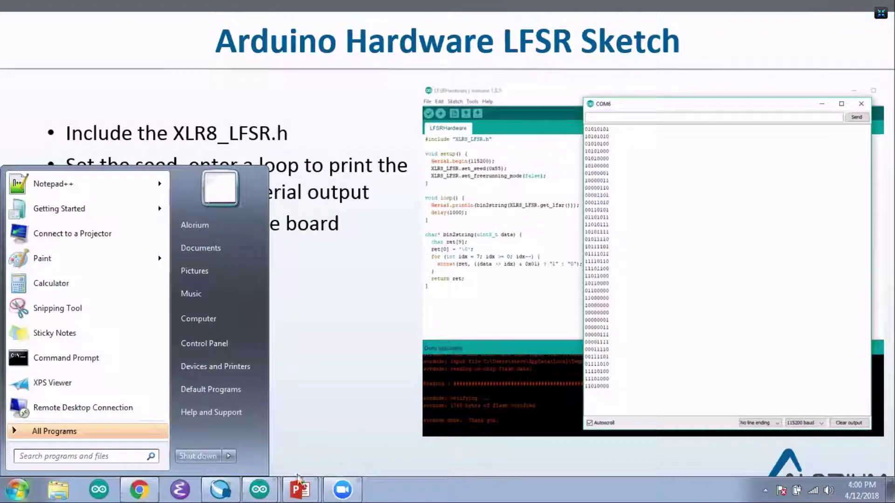
pyautogui.click(268, 487)
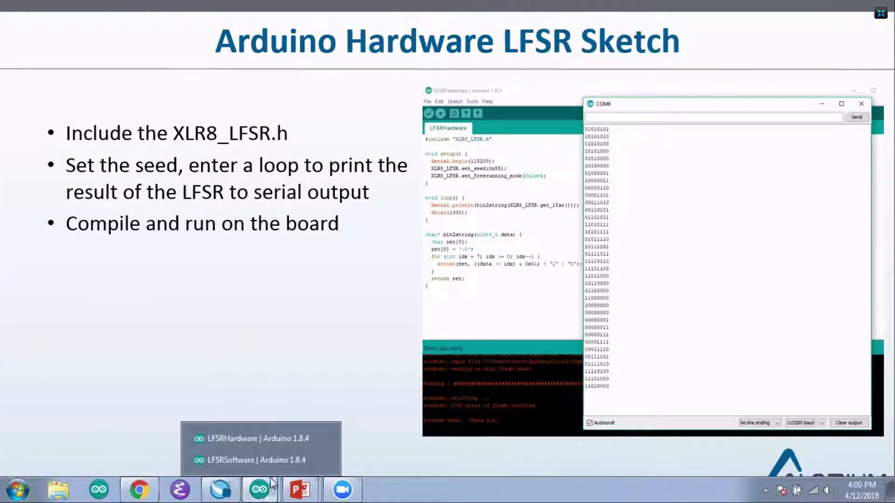
pyautogui.click(264, 440)
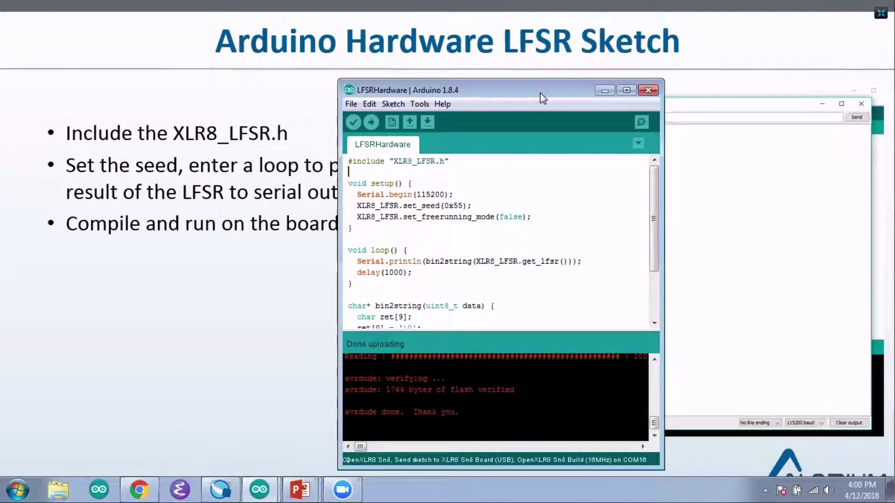
pyautogui.moveTo(542, 98); pyautogui.dragTo(268, 40)
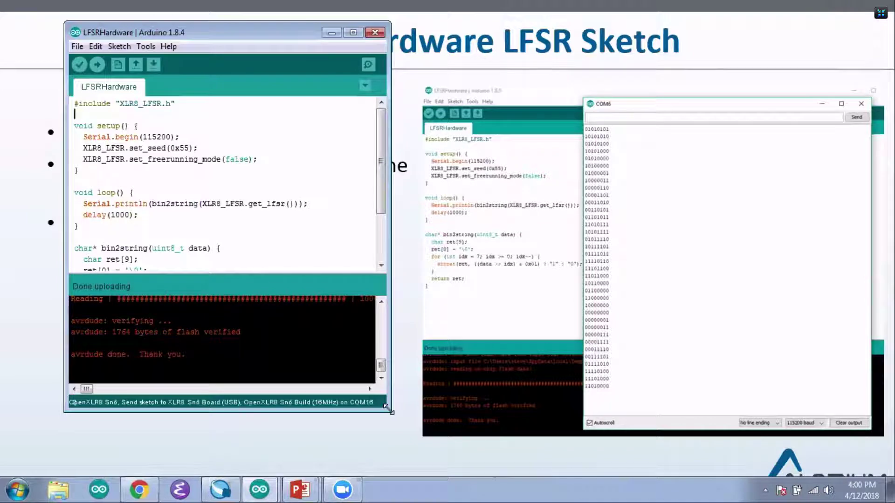
pyautogui.moveTo(386, 408); pyautogui.dragTo(489, 465)
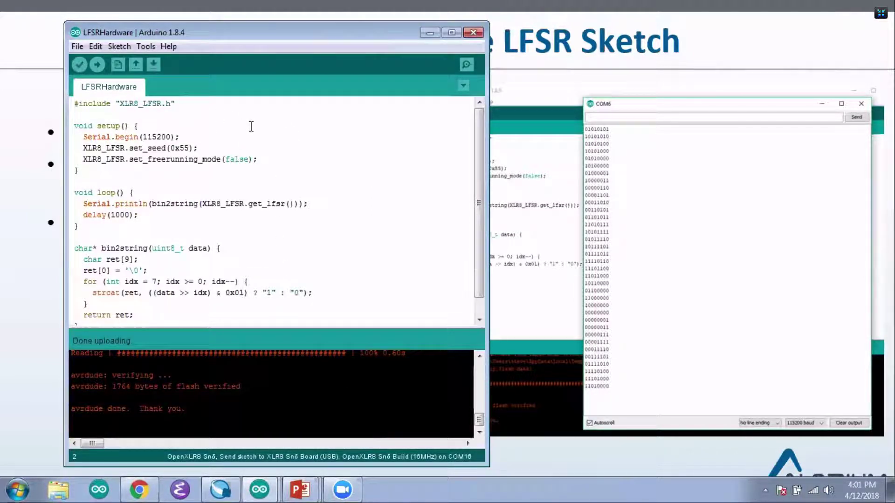
pyautogui.scroll(-1, 208, 128)
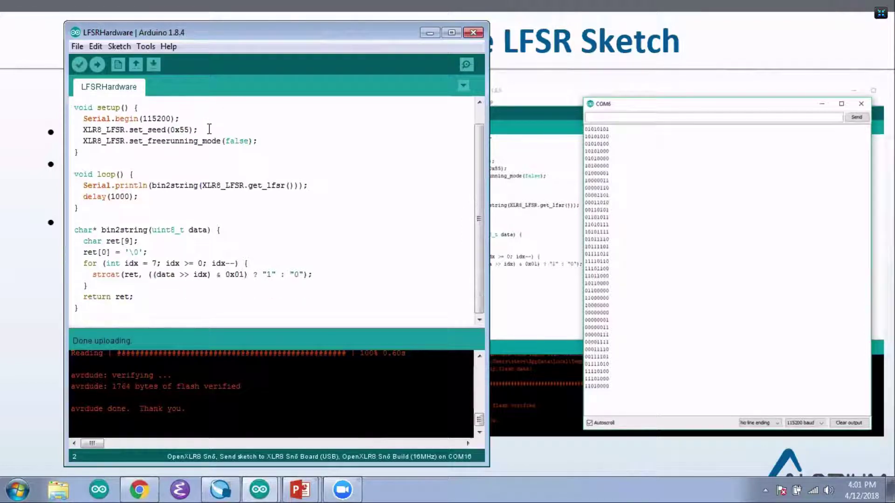
pyautogui.scroll(1, 226, 168)
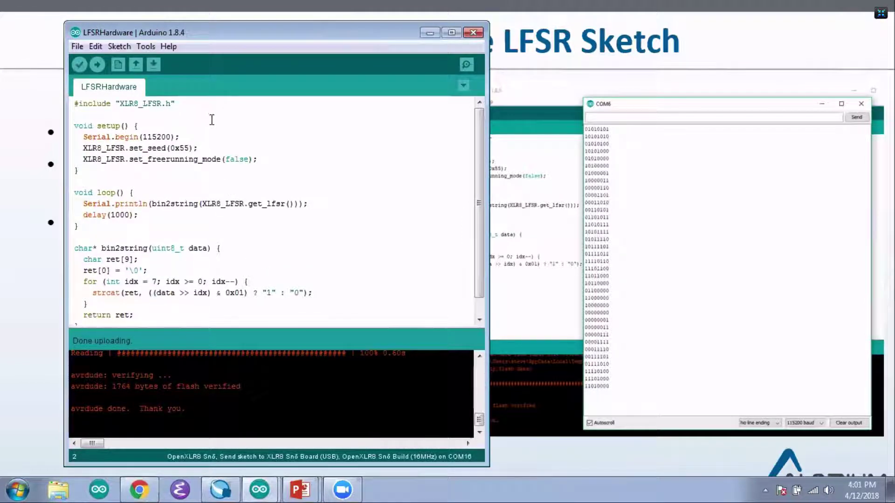
pyautogui.scroll(-1, 211, 120)
pyautogui.scroll(1, 181, 197)
# - Upload LFSRHardware to the board and show the binary LFSR values in the COM16 serial monitor
pyautogui.click(97, 64)
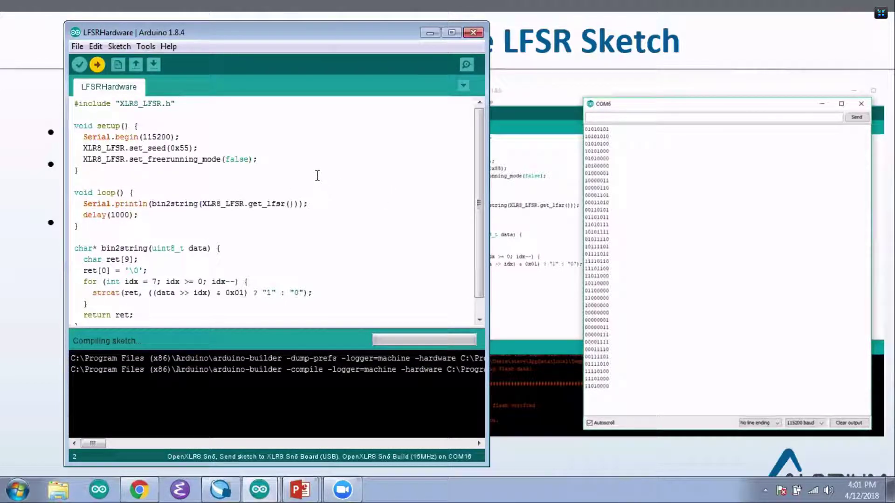
pyautogui.click(466, 65)
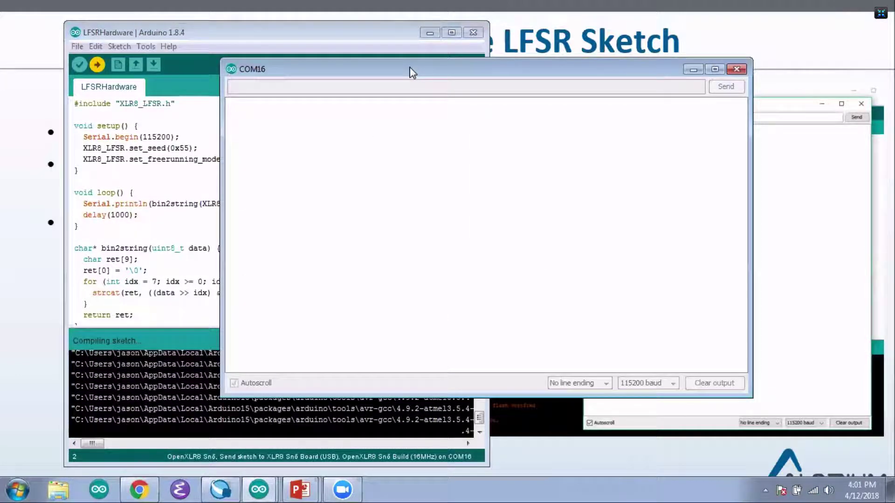
pyautogui.moveTo(410, 71); pyautogui.dragTo(430, 54)
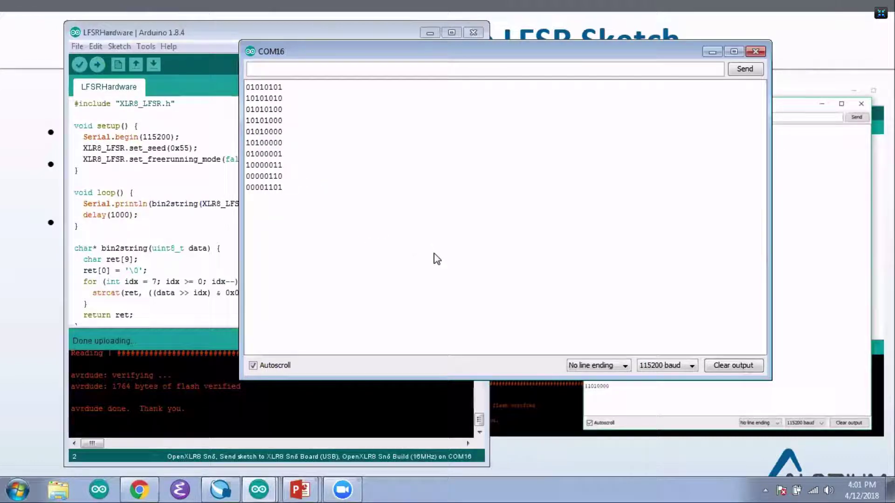
pyautogui.click(147, 228)
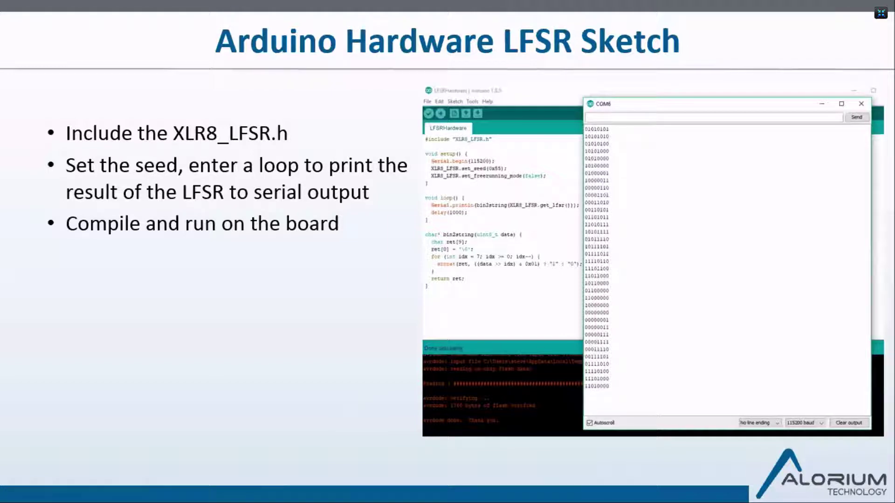
# - Bring the LFSRHardware sketch forward and highlight the delay(1000); line in its loop
pyautogui.press('super')
pyautogui.click(258, 490)
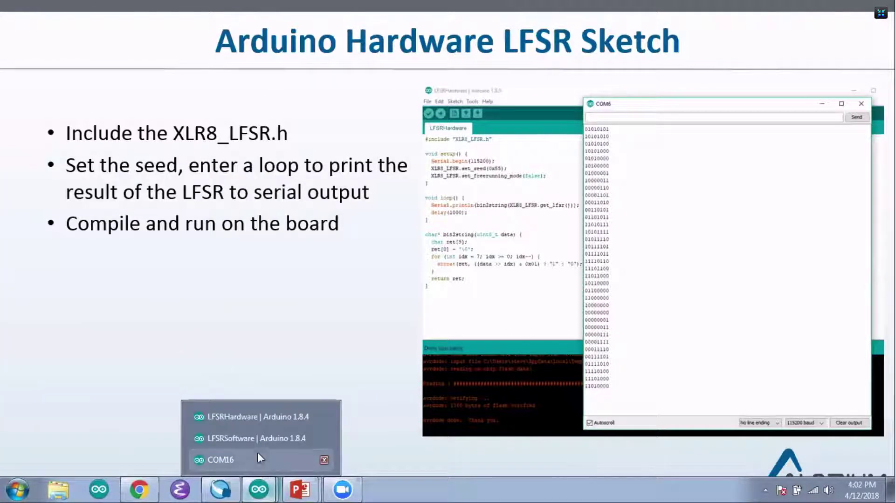
pyautogui.click(257, 416)
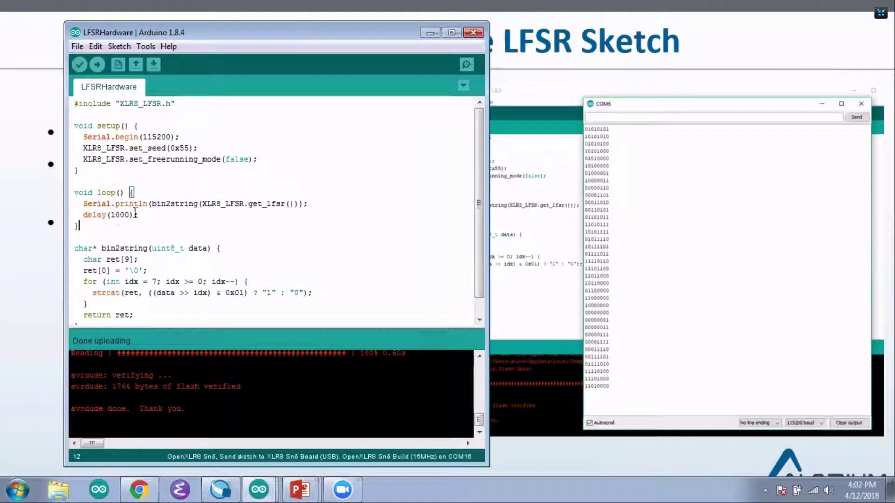
pyautogui.moveTo(140, 215); pyautogui.dragTo(84, 218)
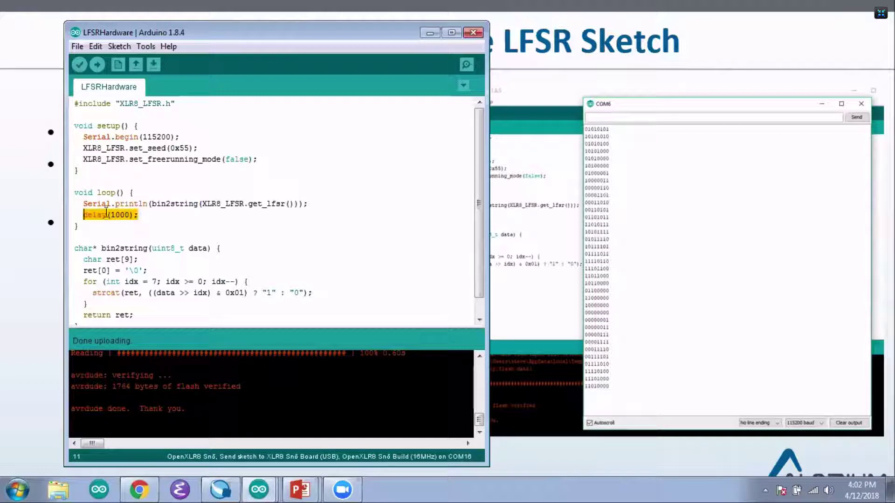
pyautogui.click(178, 216)
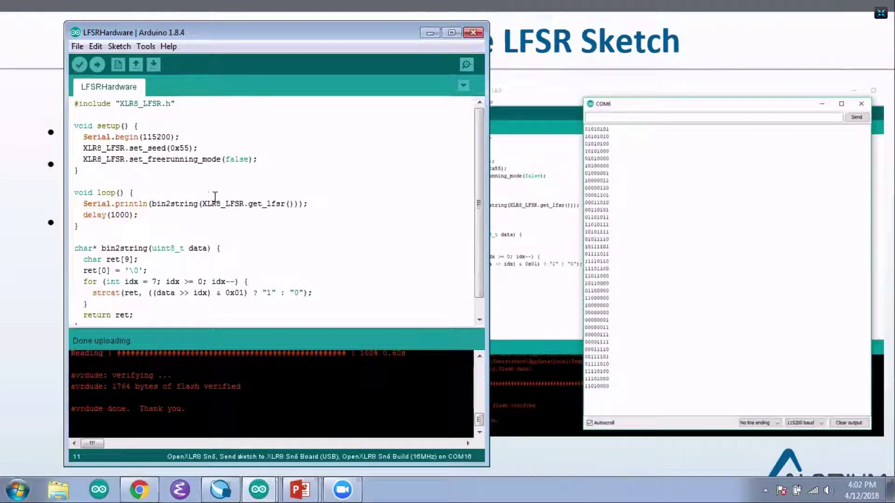